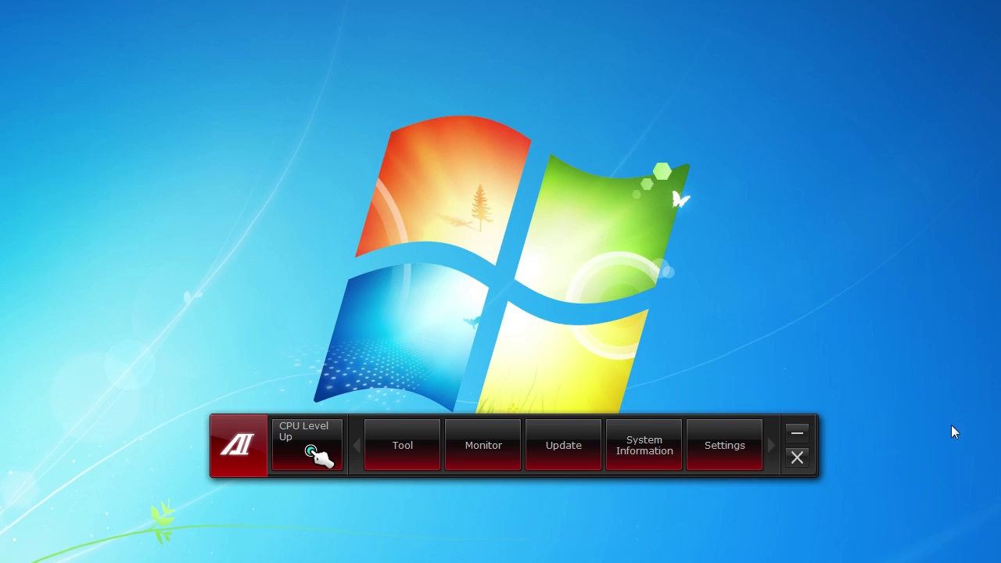
- Open TurboV EVO and review its CPU Ratio, CPU Strap and CPU Level Up options, returning to Manual Mode
{"action": "left_click", "coordinate": [394, 458]}
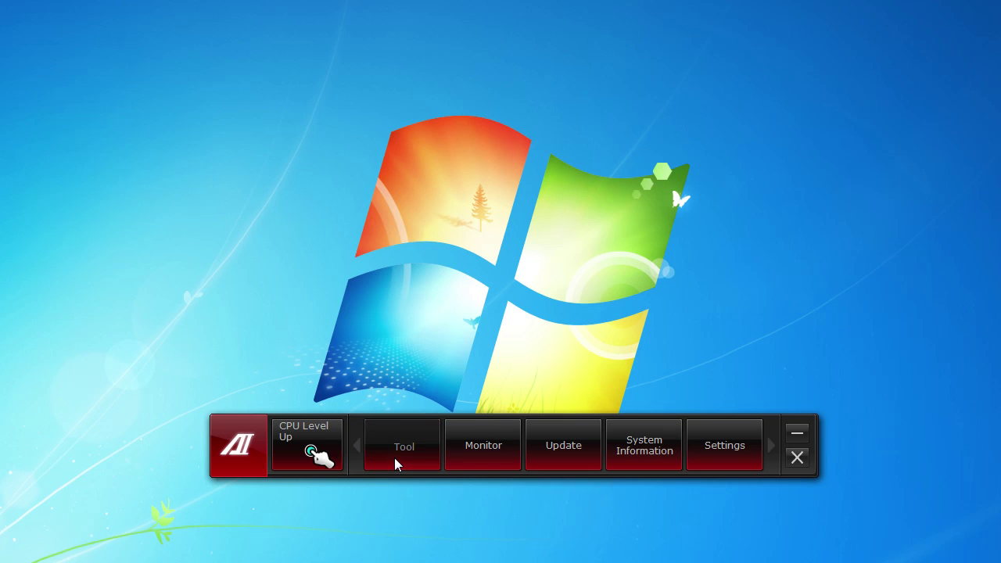
{"action": "left_click", "coordinate": [498, 219]}
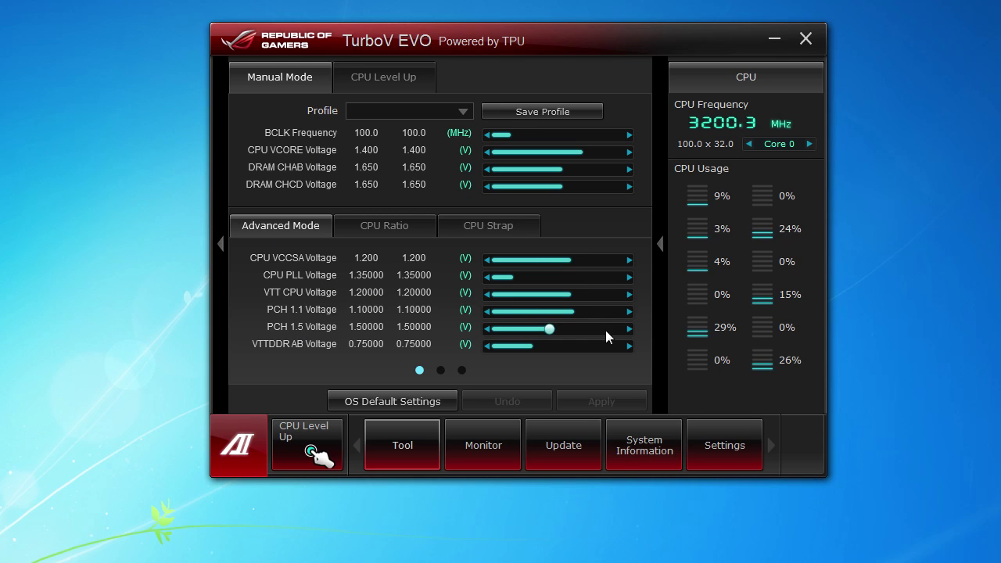
{"action": "left_click", "coordinate": [381, 227]}
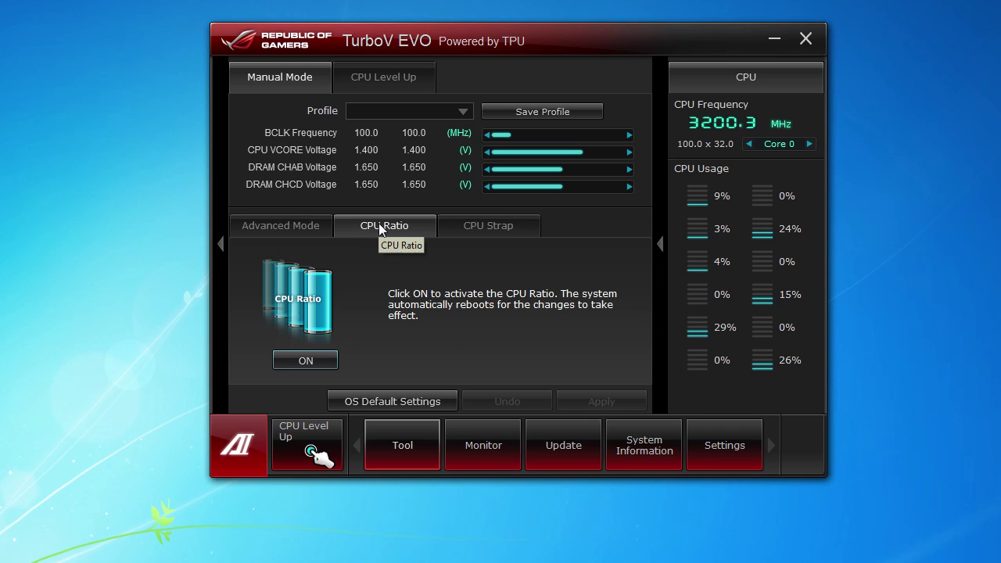
{"action": "left_click", "coordinate": [491, 226]}
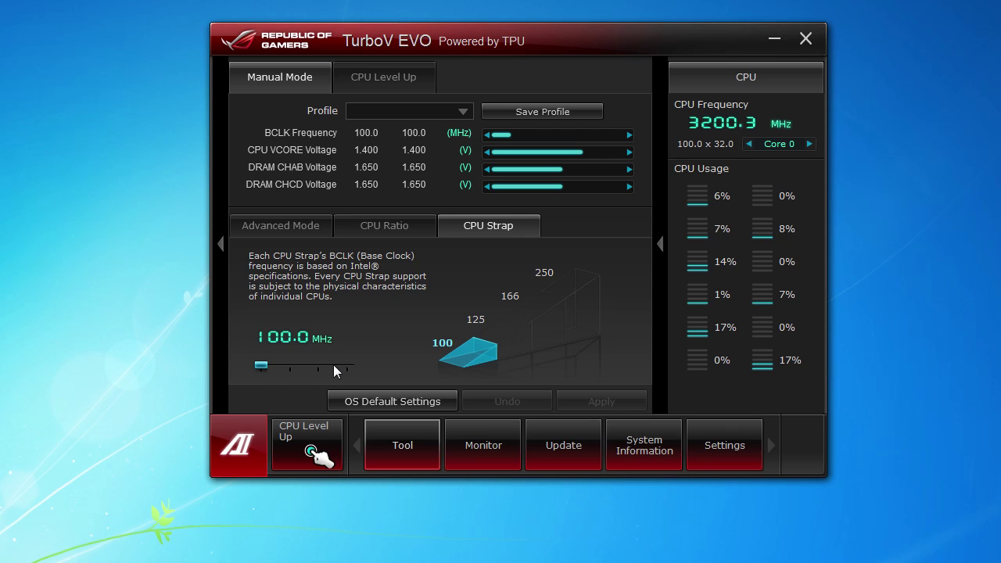
{"action": "left_click", "coordinate": [364, 82]}
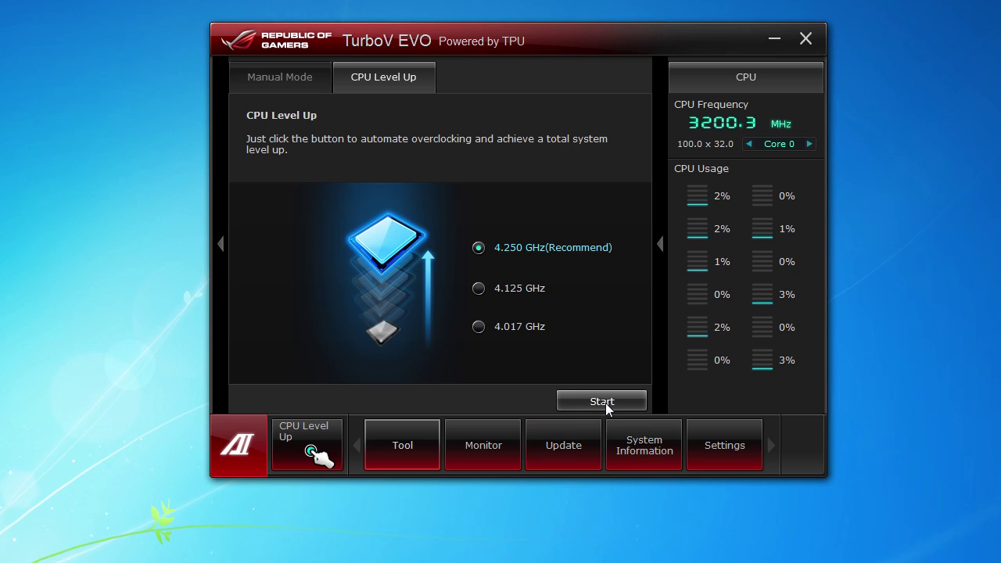
{"action": "left_click", "coordinate": [270, 74]}
- Open DIGI+ Power Control and review both pages of CPU Power settings and the DRAM Power settings
{"action": "left_click", "coordinate": [420, 450]}
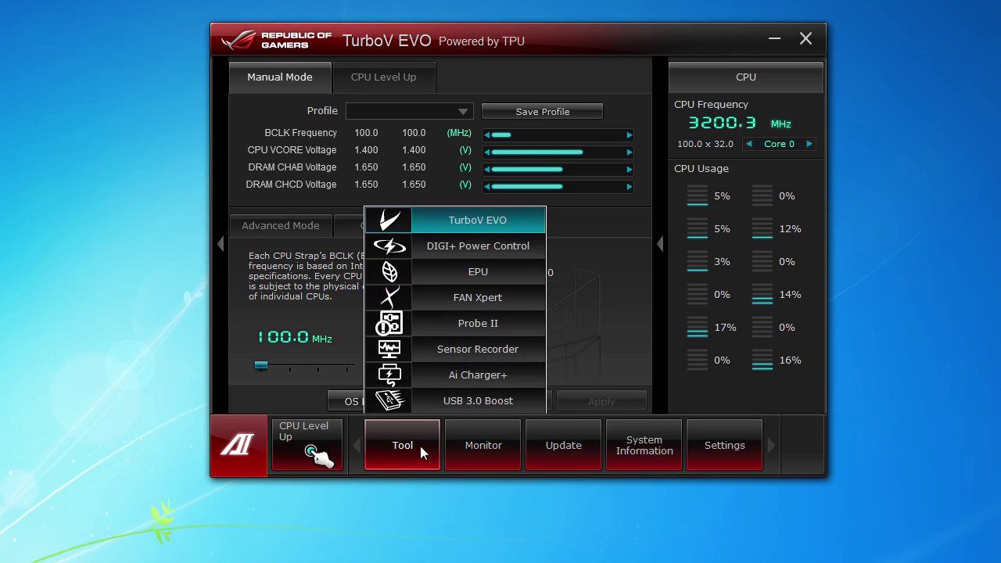
{"action": "left_click", "coordinate": [478, 248]}
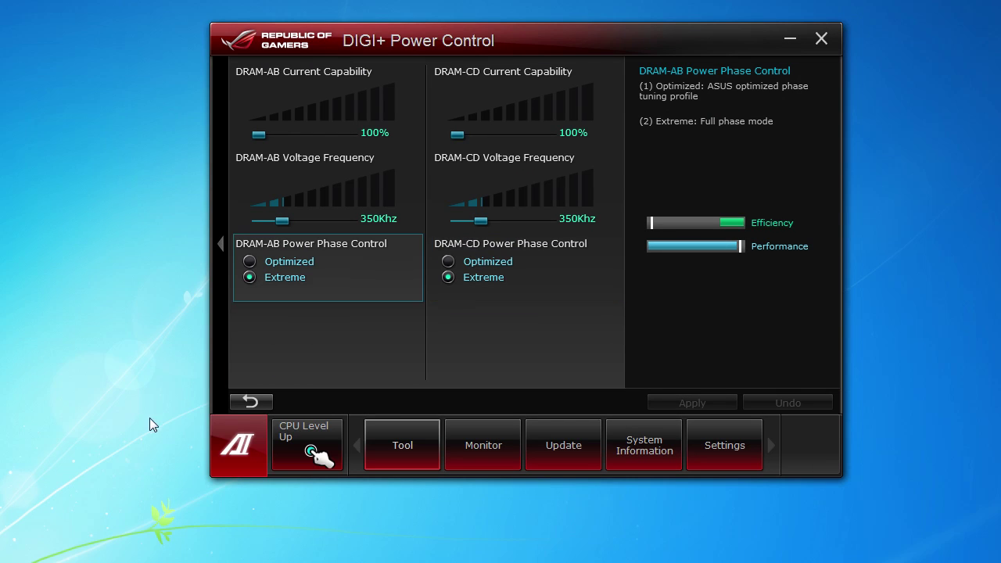
{"action": "left_click", "coordinate": [251, 401]}
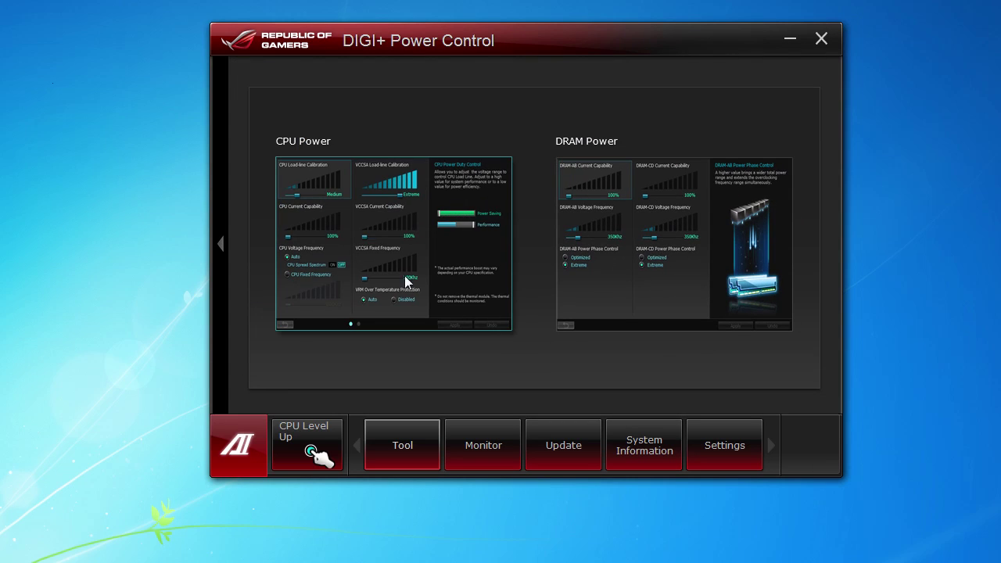
{"action": "left_click", "coordinate": [358, 271]}
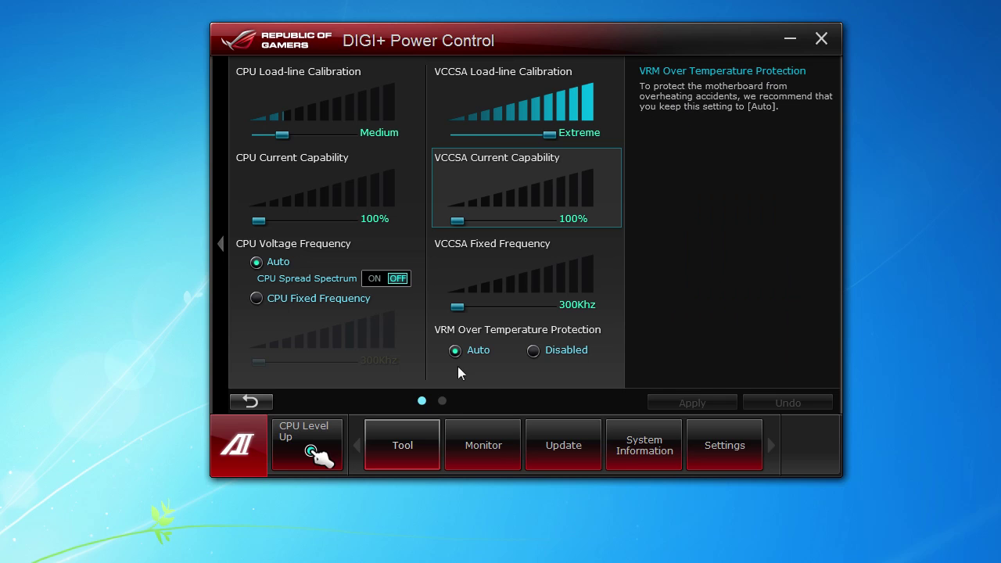
{"action": "left_click", "coordinate": [442, 401]}
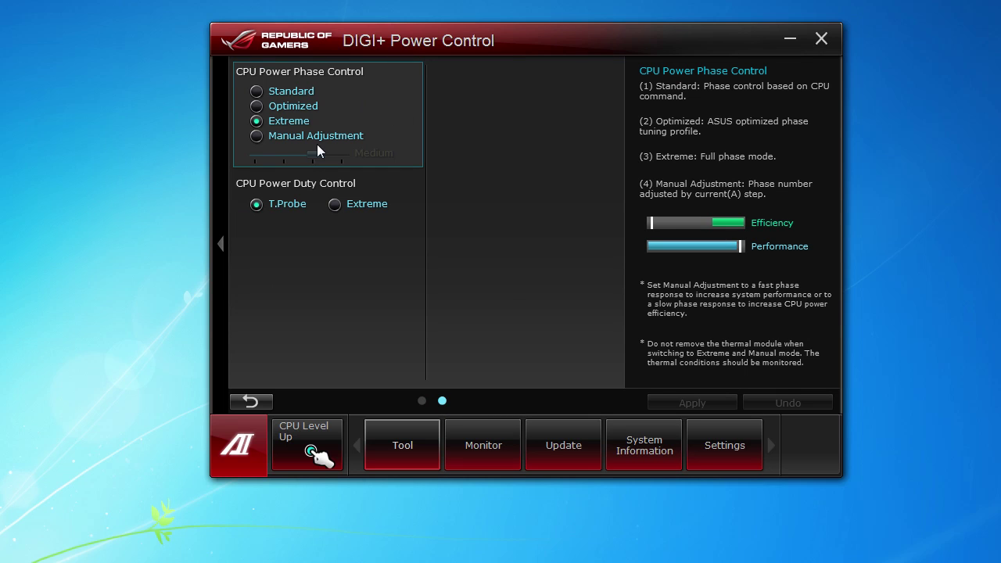
{"action": "left_click", "coordinate": [254, 400]}
{"action": "left_click", "coordinate": [696, 172]}
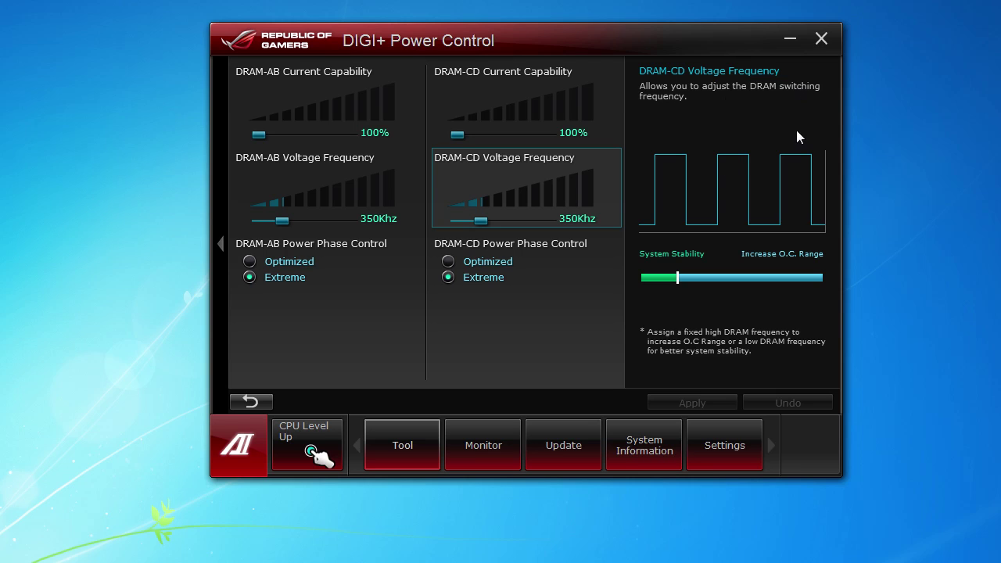
- Open the EPU tool and view its full list of sensor readings from Vcore onward
{"action": "left_click", "coordinate": [394, 431]}
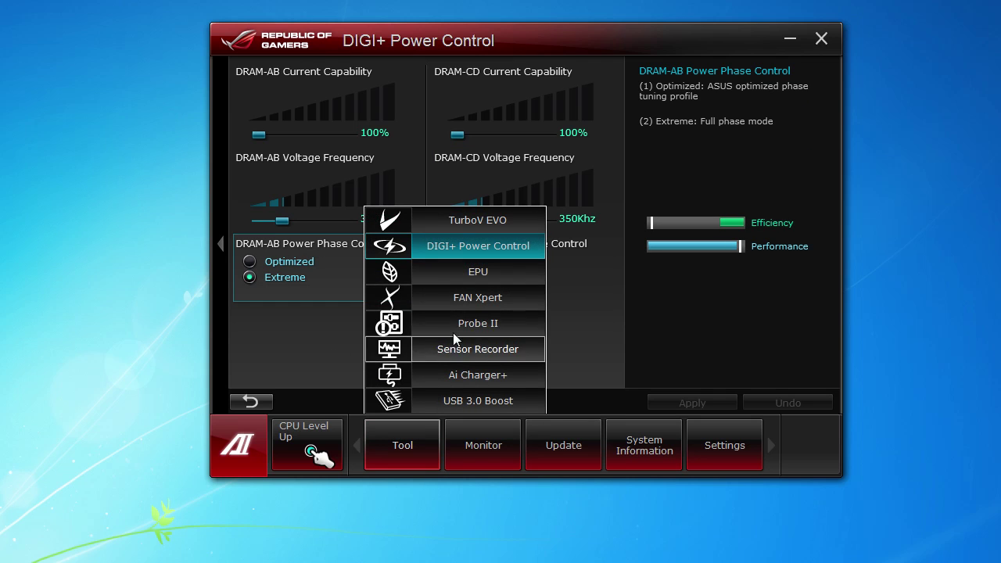
{"action": "left_click", "coordinate": [474, 271]}
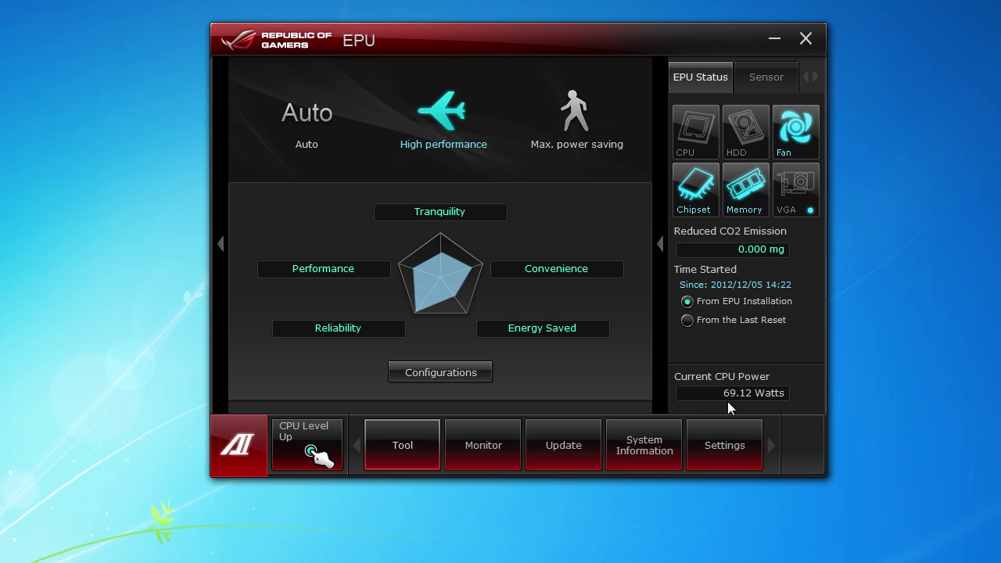
{"action": "left_click", "coordinate": [760, 77]}
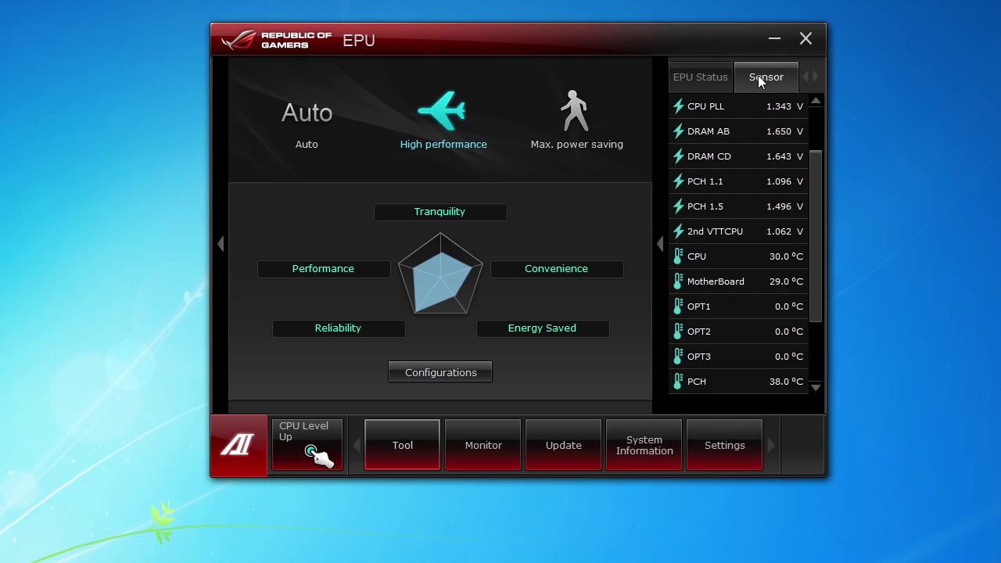
{"action": "left_click_drag", "start_coordinate": [813, 204], "coordinate": [832, 162]}
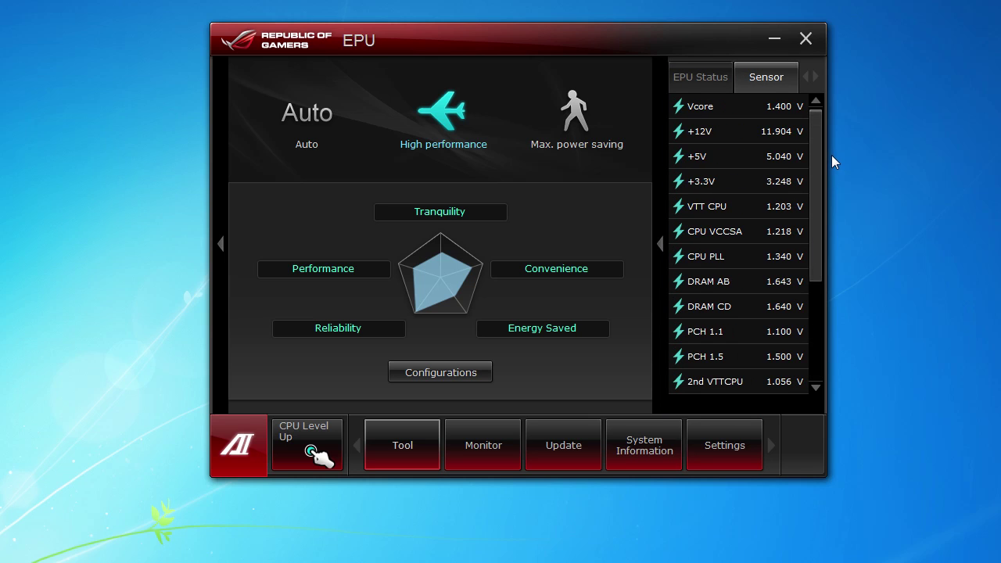
- Open FAN Xpert, show the Chassis Fan curve and look through its available setting profiles without choosing another
{"action": "left_click", "coordinate": [392, 455]}
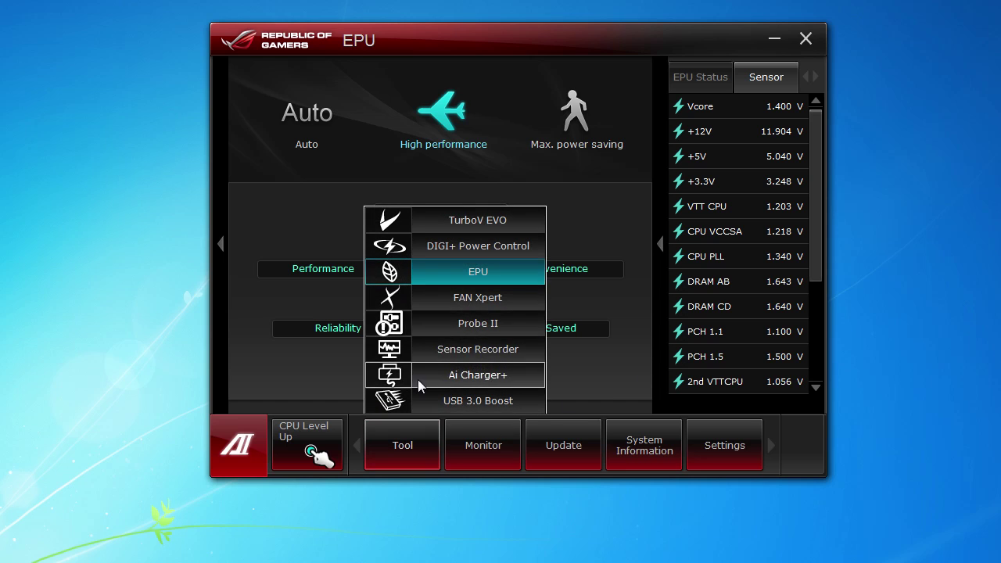
{"action": "left_click", "coordinate": [462, 299]}
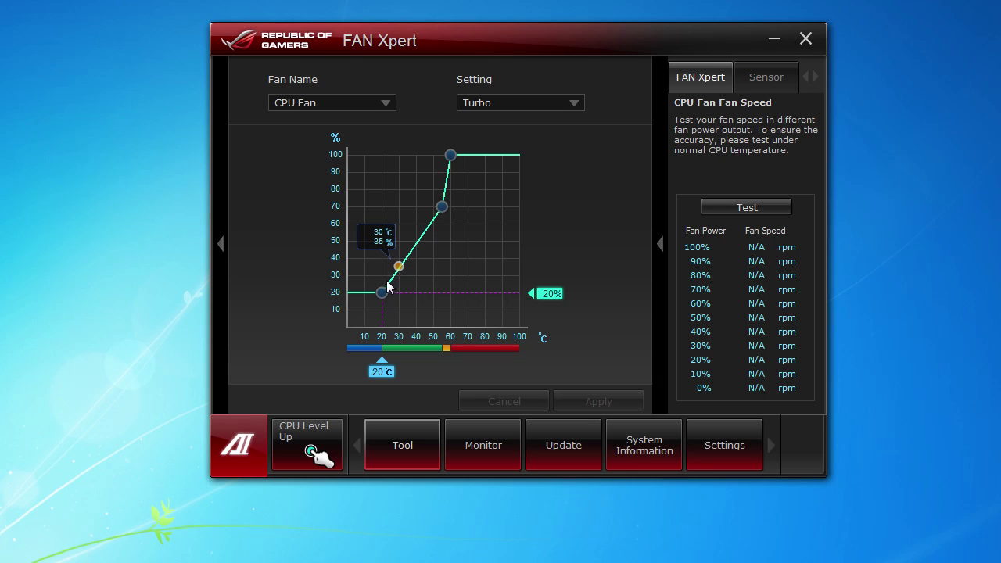
{"action": "left_click", "coordinate": [374, 107]}
{"action": "left_click", "coordinate": [355, 134]}
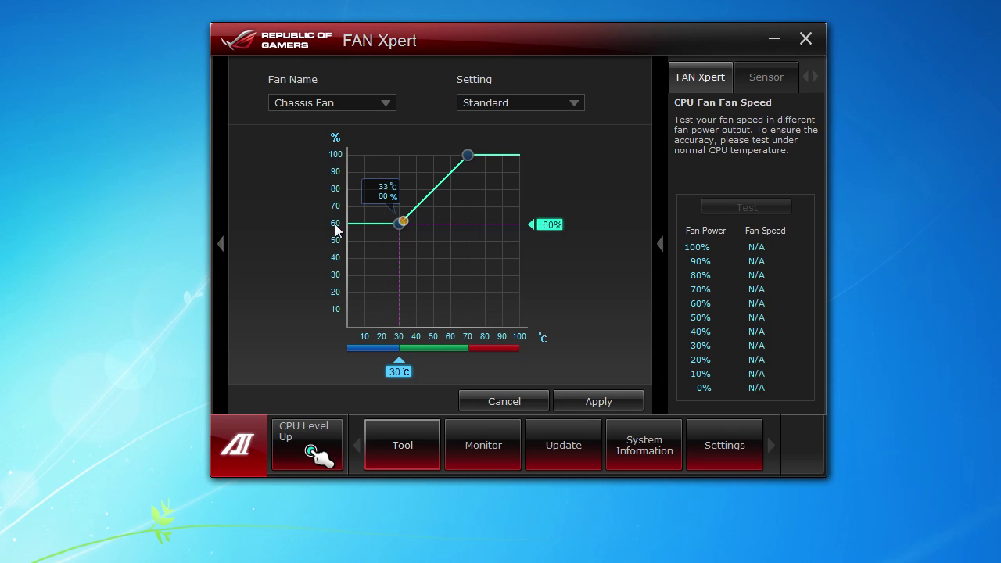
{"action": "left_click", "coordinate": [583, 100]}
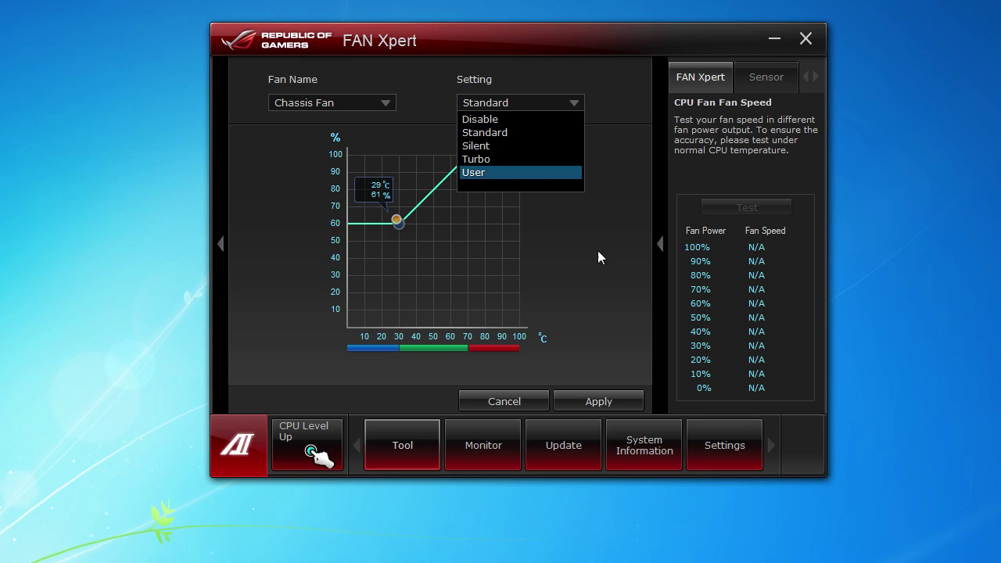
{"action": "left_click", "coordinate": [617, 264]}
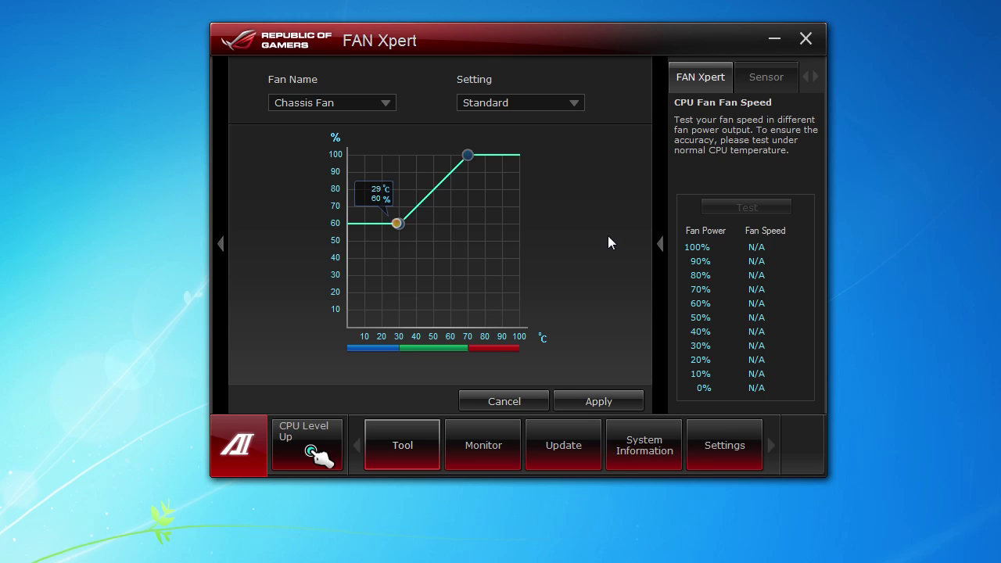
- Switch to Probe II, discarding the pending fan operation, and examine the voltage and temperature thresholds, preferences and alert log
{"action": "left_click", "coordinate": [387, 449]}
{"action": "left_click", "coordinate": [462, 329]}
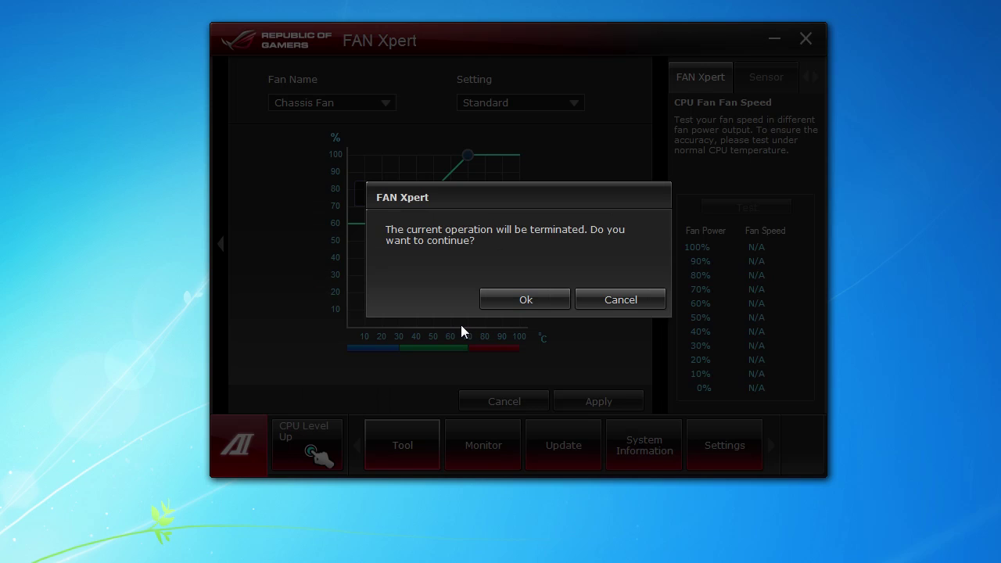
{"action": "left_click", "coordinate": [516, 300]}
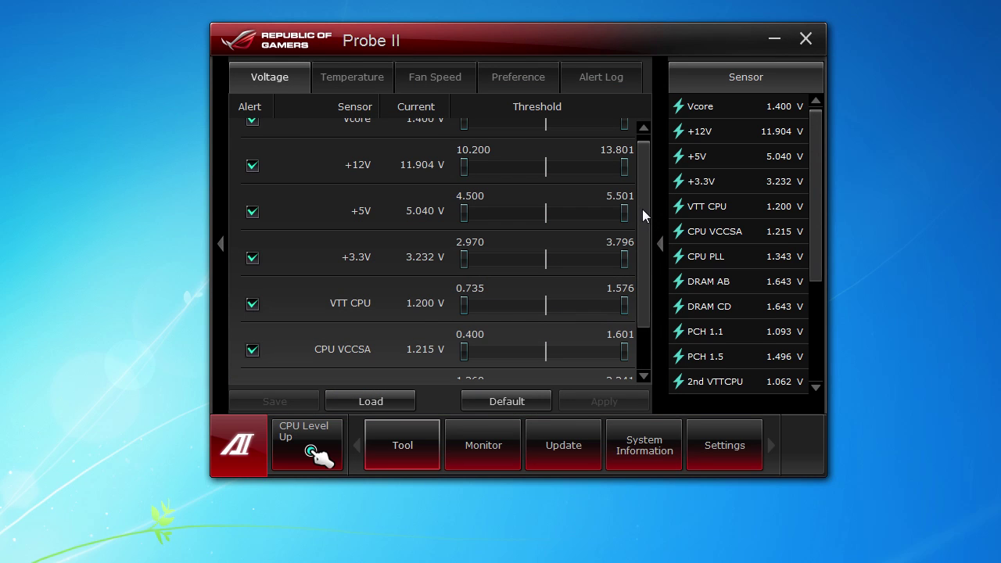
{"action": "scroll", "coordinate": [643, 209], "scroll_direction": "down", "scroll_amount": 4}
{"action": "scroll", "coordinate": [634, 233], "scroll_direction": "up", "scroll_amount": 5}
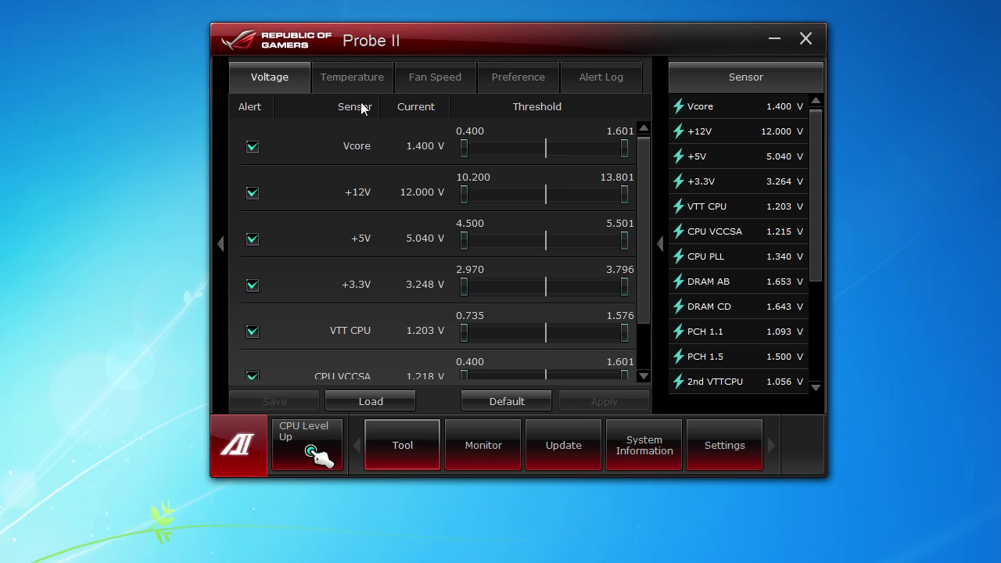
{"action": "left_click", "coordinate": [348, 80]}
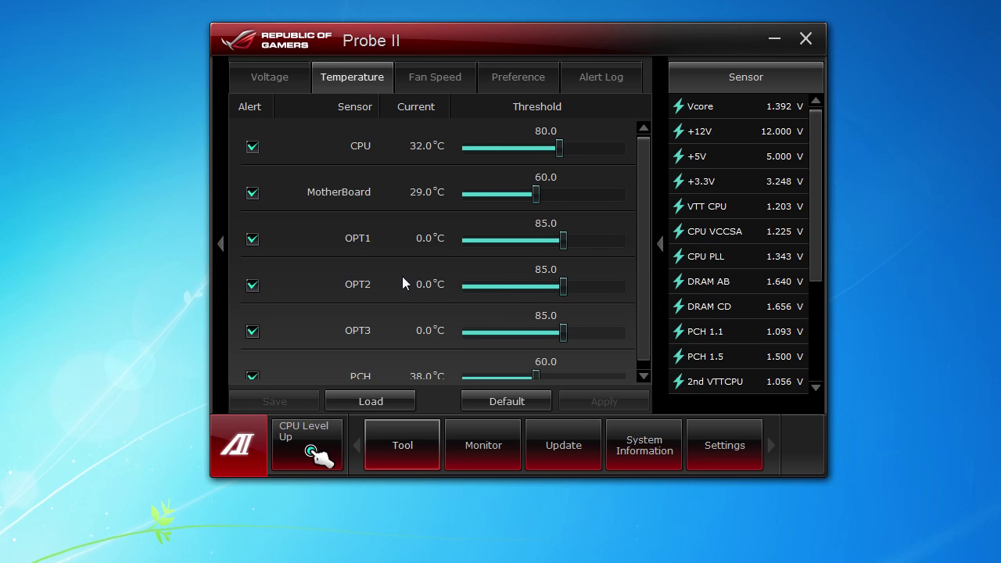
{"action": "left_click", "coordinate": [513, 80]}
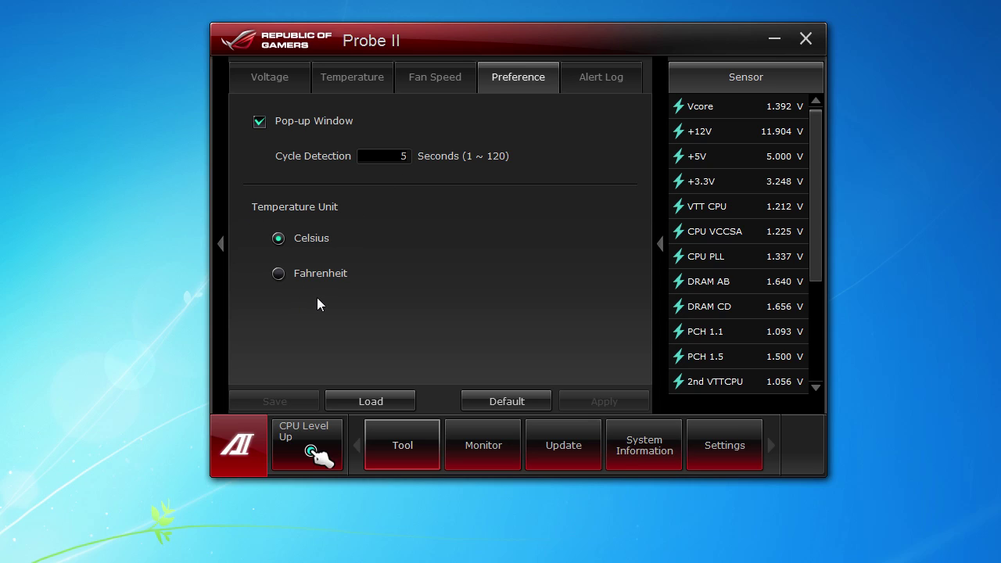
{"action": "left_click", "coordinate": [602, 82]}
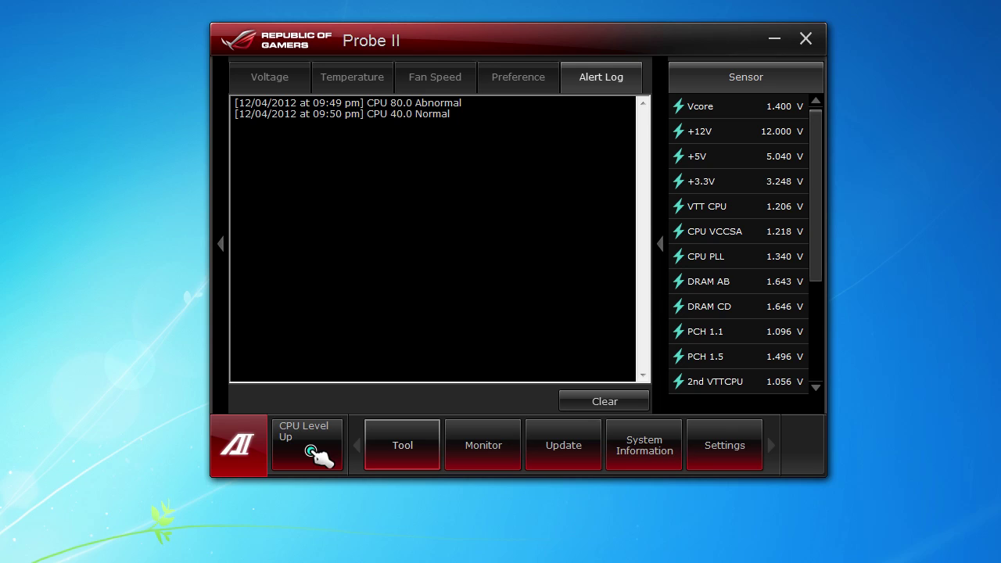
- Open Sensor Recorder and view the voltage, temperature and fan speed graphs
{"action": "left_click", "coordinate": [386, 443]}
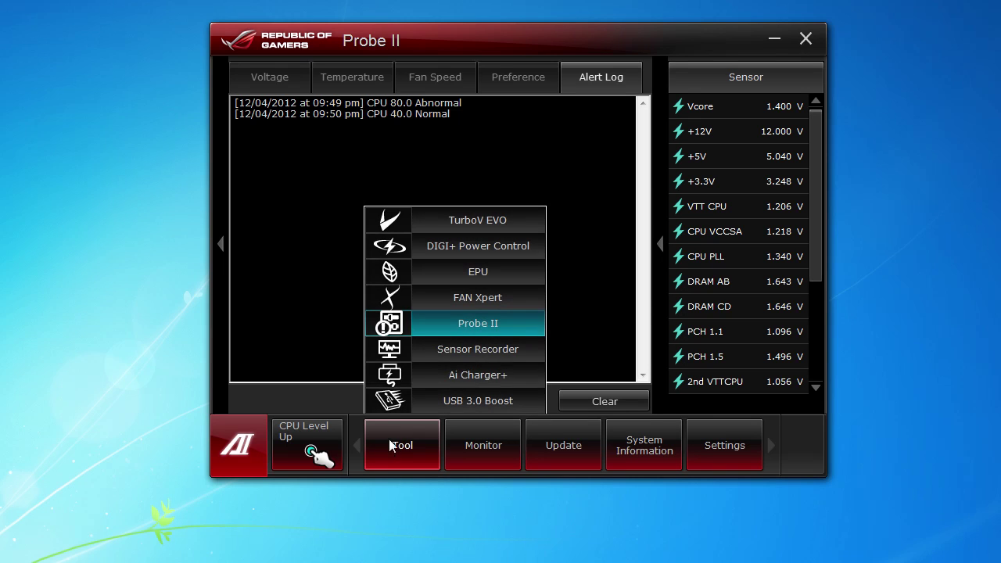
{"action": "left_click", "coordinate": [438, 350]}
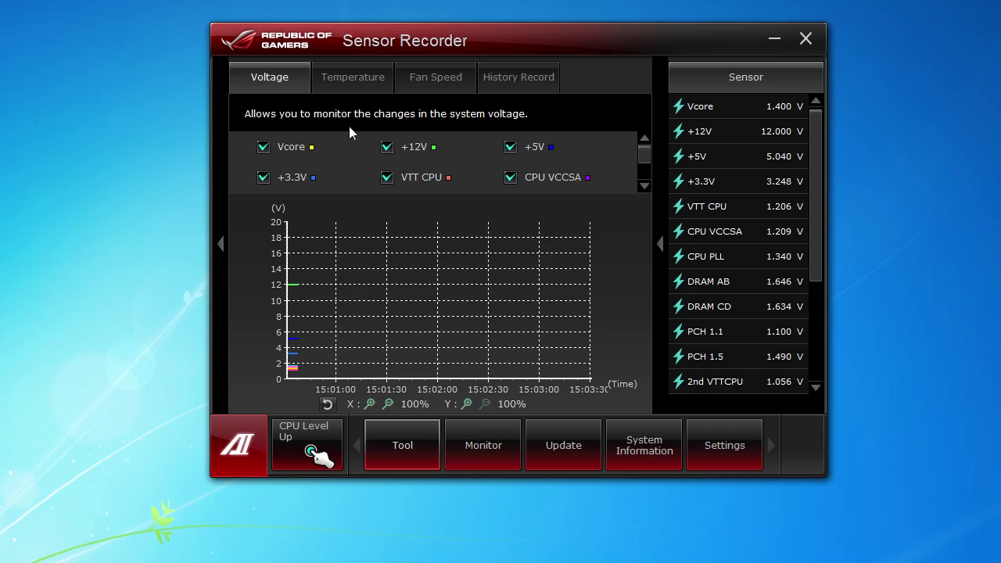
{"action": "left_click", "coordinate": [349, 75]}
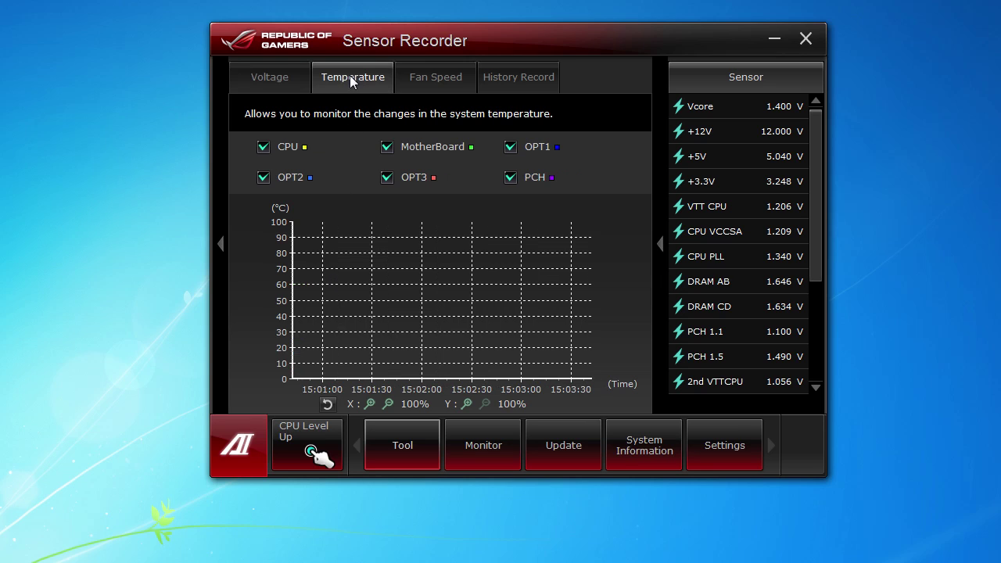
{"action": "left_click", "coordinate": [426, 74]}
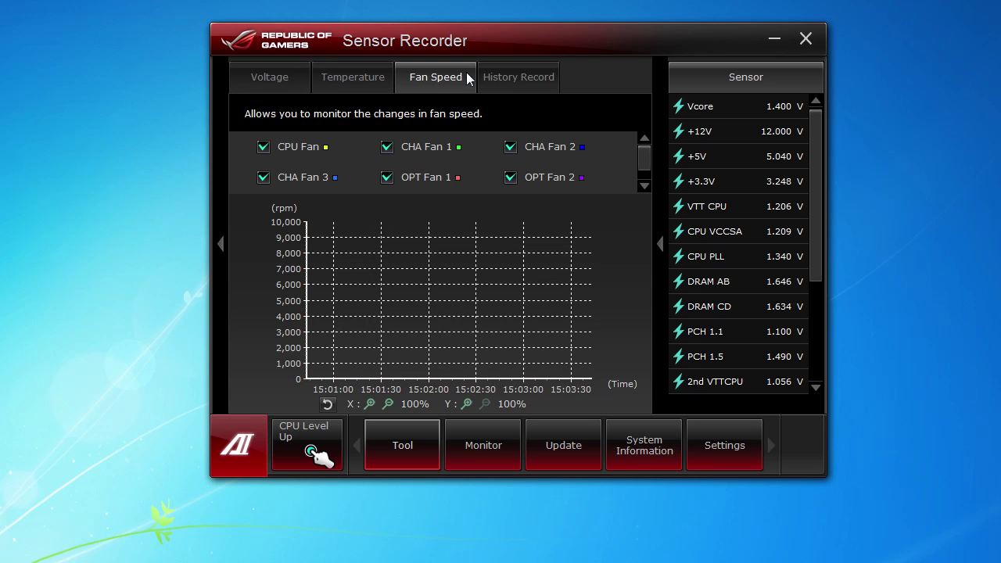
- Set the record duration to 1 hour in Sensor Recorder's History Record settings
{"action": "left_click", "coordinate": [509, 75]}
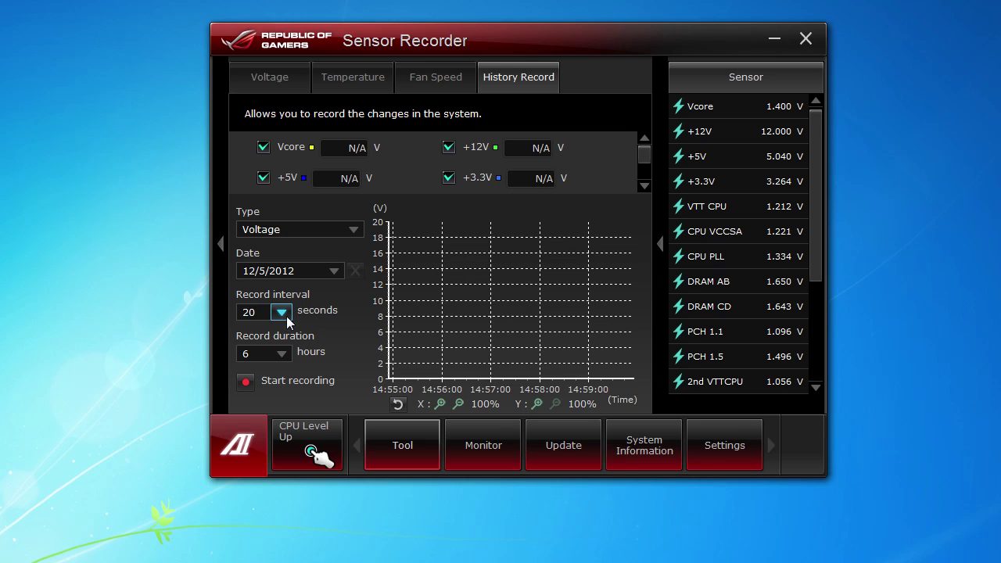
{"action": "left_click", "coordinate": [282, 351]}
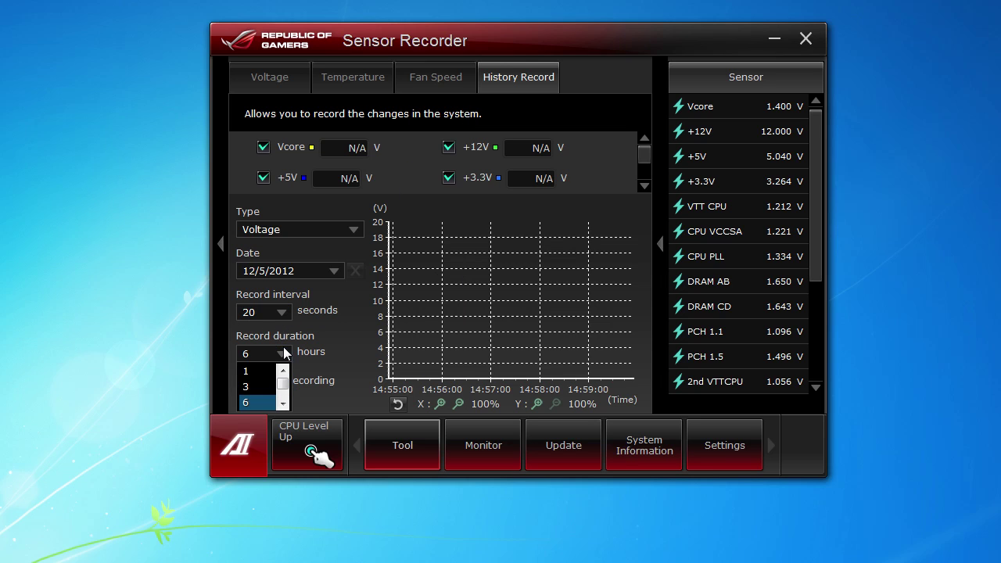
{"action": "left_click", "coordinate": [265, 374]}
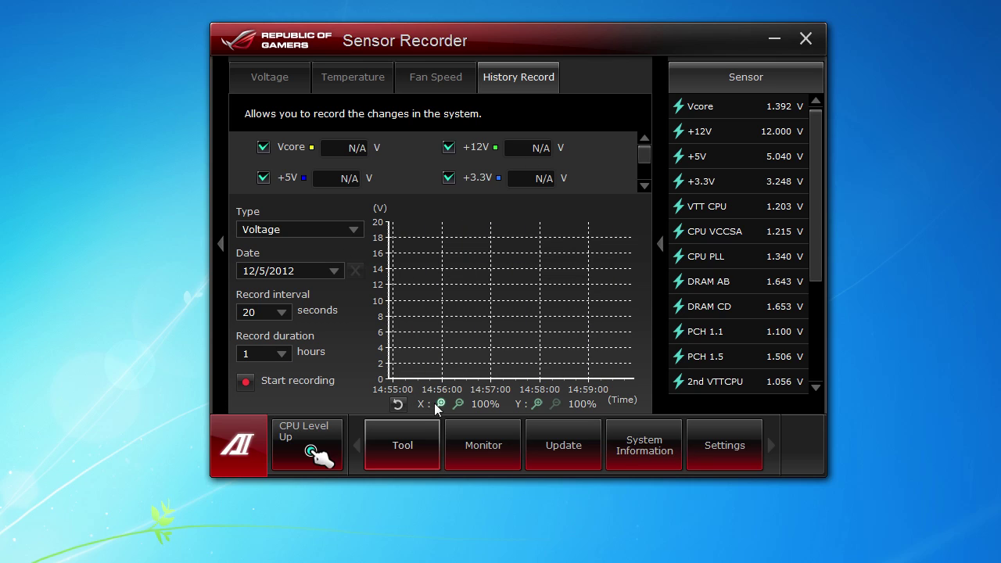
- View the Ai Charger+ fast-charging options and open the USB 3.0 Boost tool
{"action": "left_click", "coordinate": [410, 431]}
{"action": "left_click", "coordinate": [439, 379]}
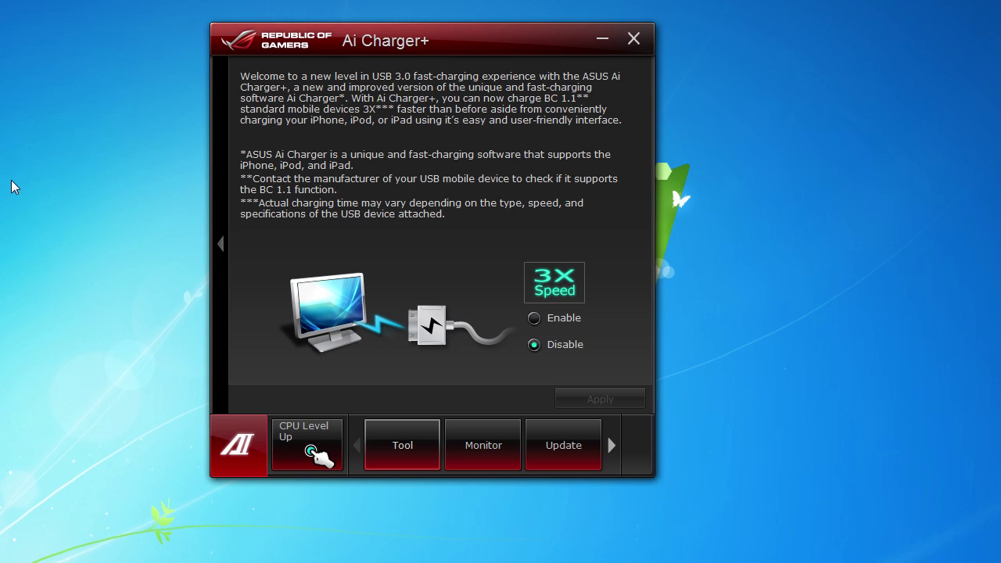
{"action": "left_click", "coordinate": [406, 461]}
{"action": "left_click", "coordinate": [432, 403]}
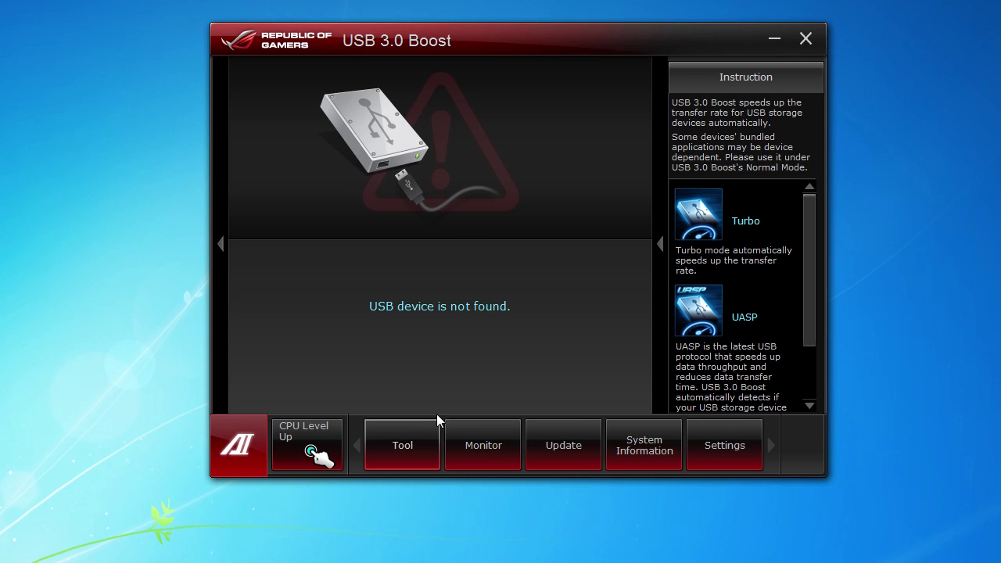
- Show the Sensor monitor alongside USB 3.0 Boost to view the system voltages
{"action": "left_click", "coordinate": [420, 429]}
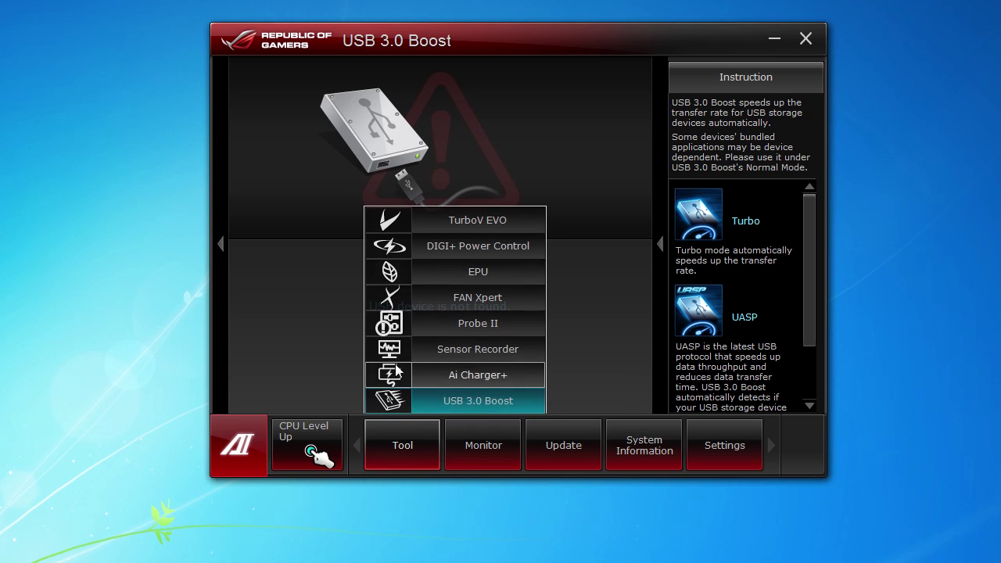
{"action": "left_click", "coordinate": [479, 447]}
{"action": "left_click", "coordinate": [521, 376]}
{"action": "left_click", "coordinate": [483, 446]}
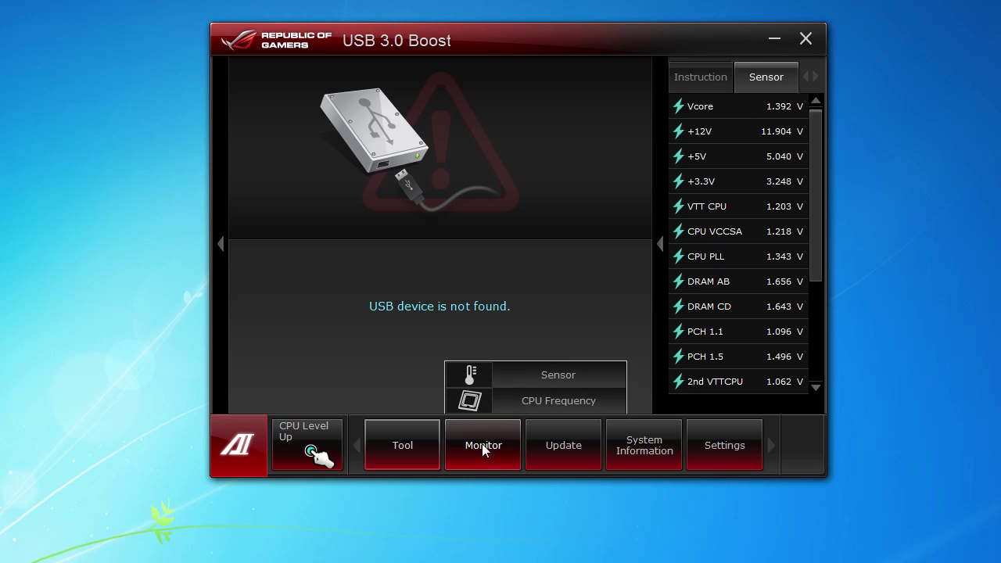
- Show the CPU Frequency monitor and step through the cores from Core 0 to Core 2 and back to Core 0
{"action": "left_click", "coordinate": [521, 404]}
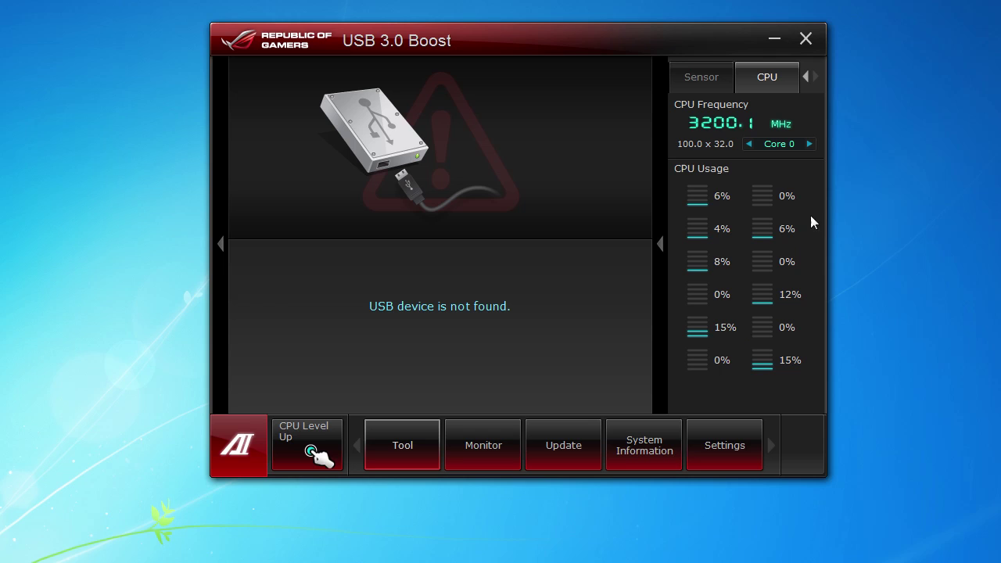
{"action": "left_click", "coordinate": [810, 145]}
{"action": "left_click", "coordinate": [810, 145]}
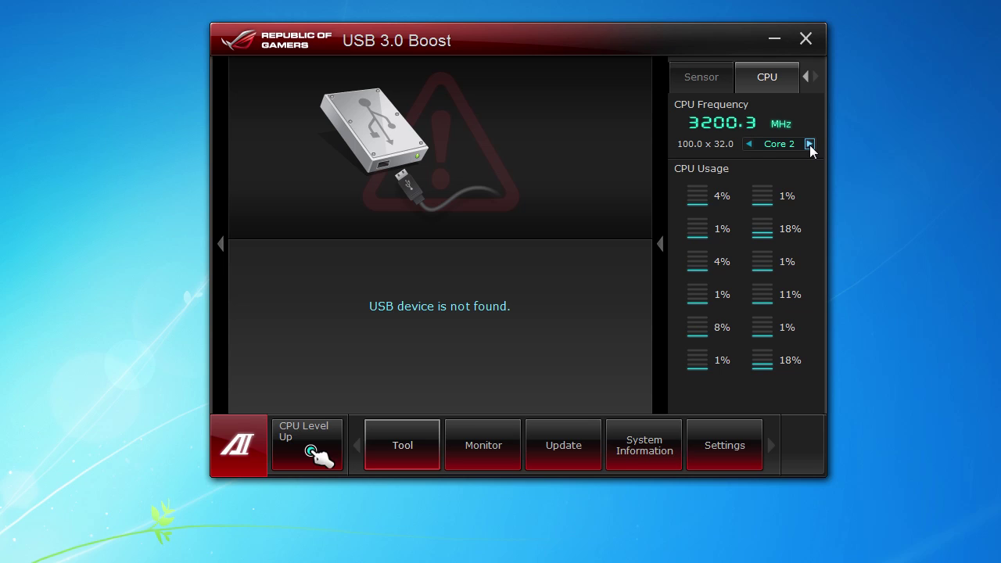
{"action": "left_click", "coordinate": [751, 145]}
{"action": "left_click", "coordinate": [752, 145]}
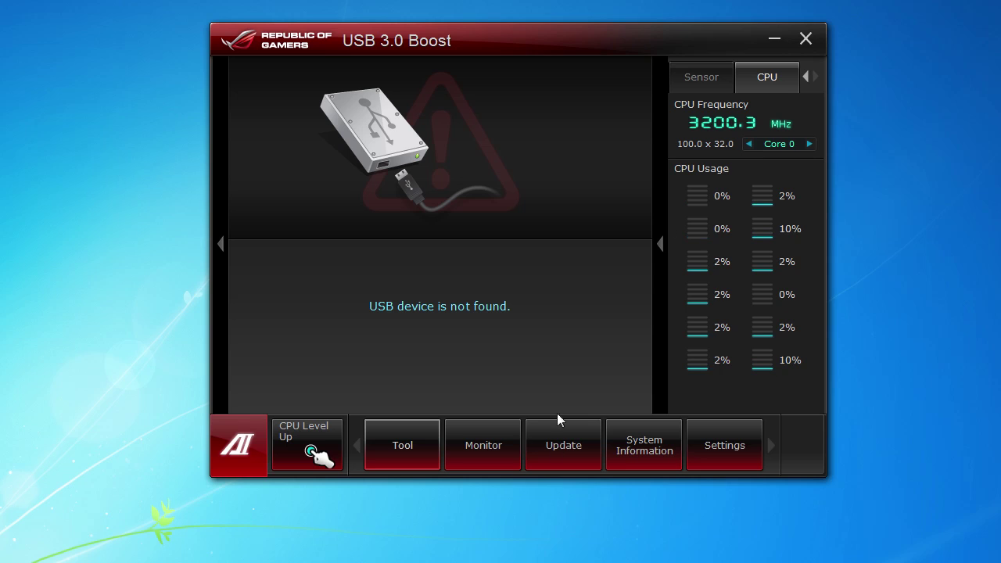
- Open ASUS Update to view the BIOS update methods and check the MyLogo entry among the update utilities
{"action": "left_click", "coordinate": [554, 467]}
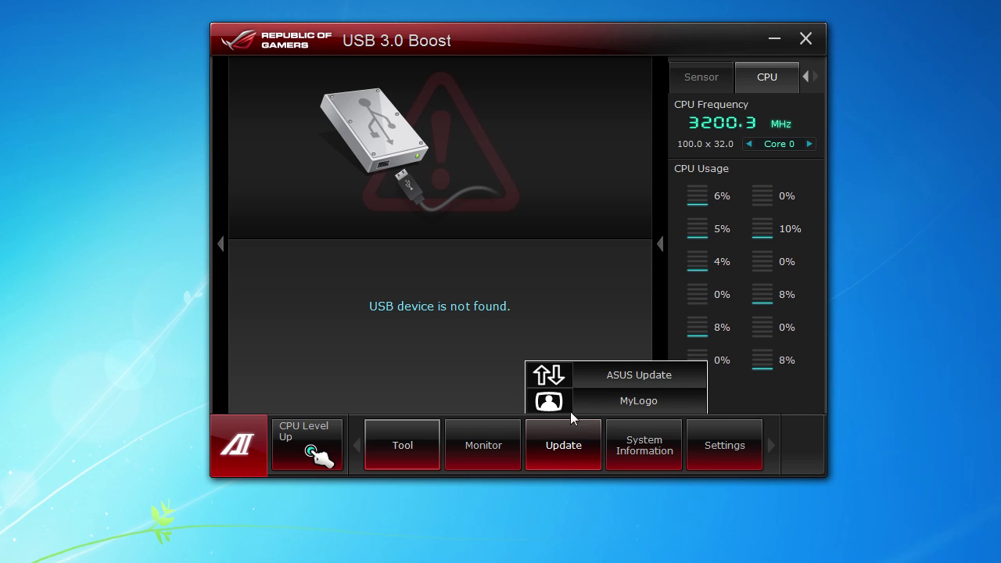
{"action": "left_click", "coordinate": [588, 376]}
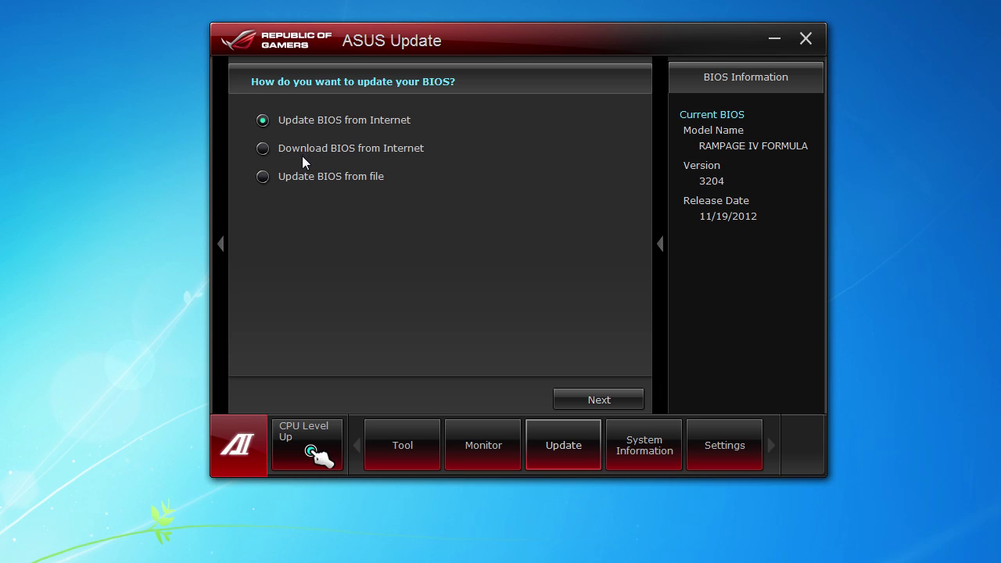
{"action": "left_click", "coordinate": [562, 438]}
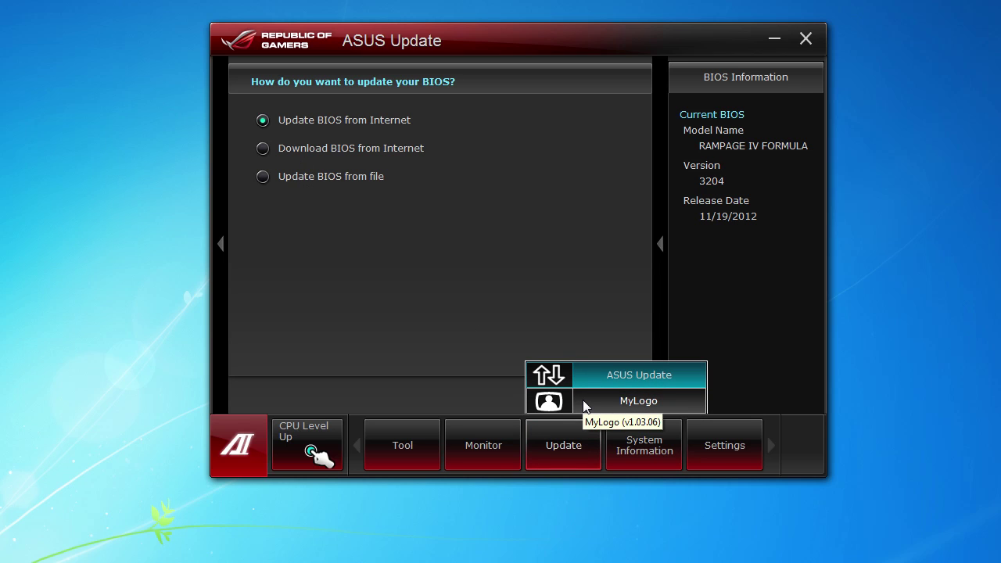
- Open System Information and view the motherboard, CPU and memory SPD details, including the list of available DIMMs
{"action": "left_click", "coordinate": [643, 460]}
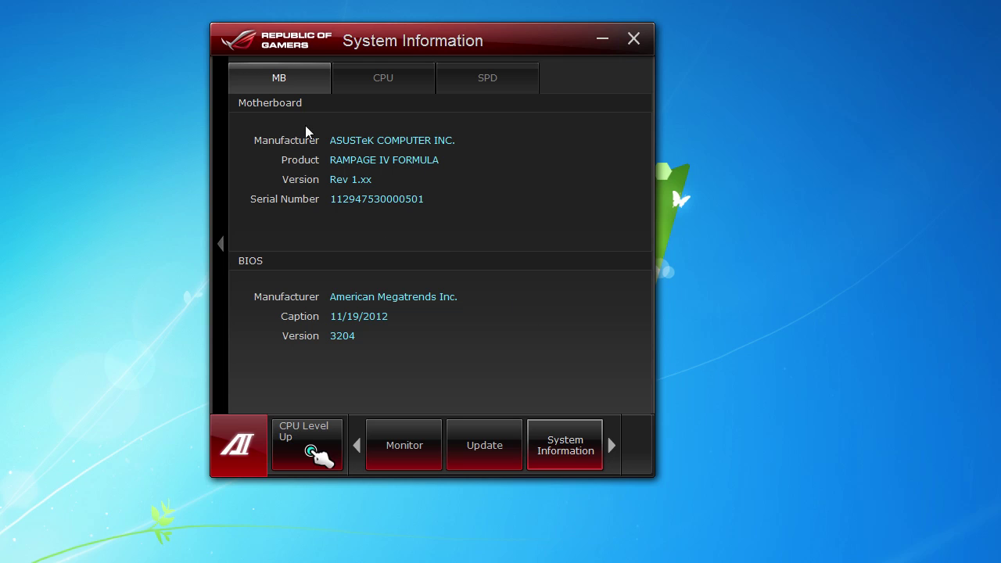
{"action": "left_click", "coordinate": [393, 80]}
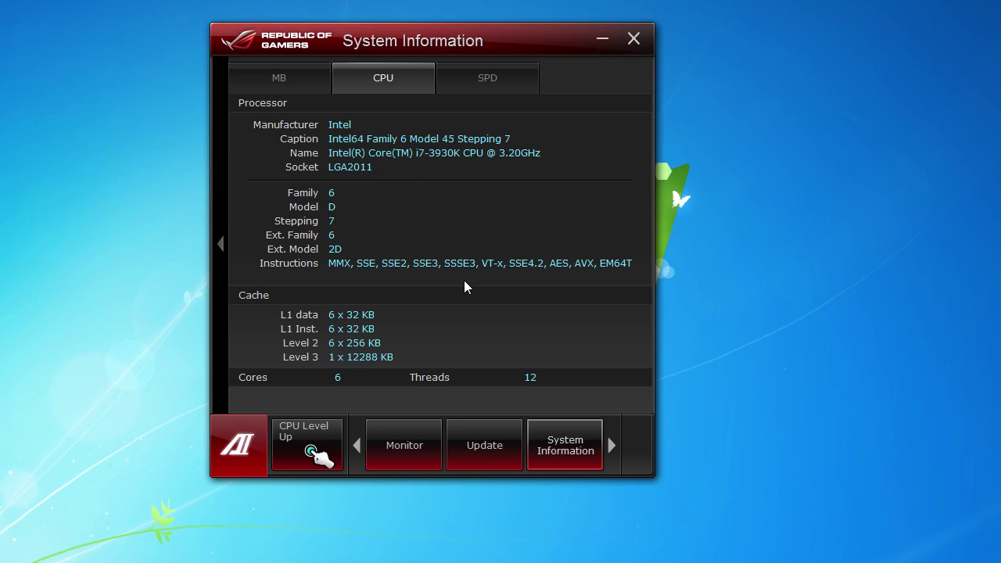
{"action": "left_click", "coordinate": [485, 80]}
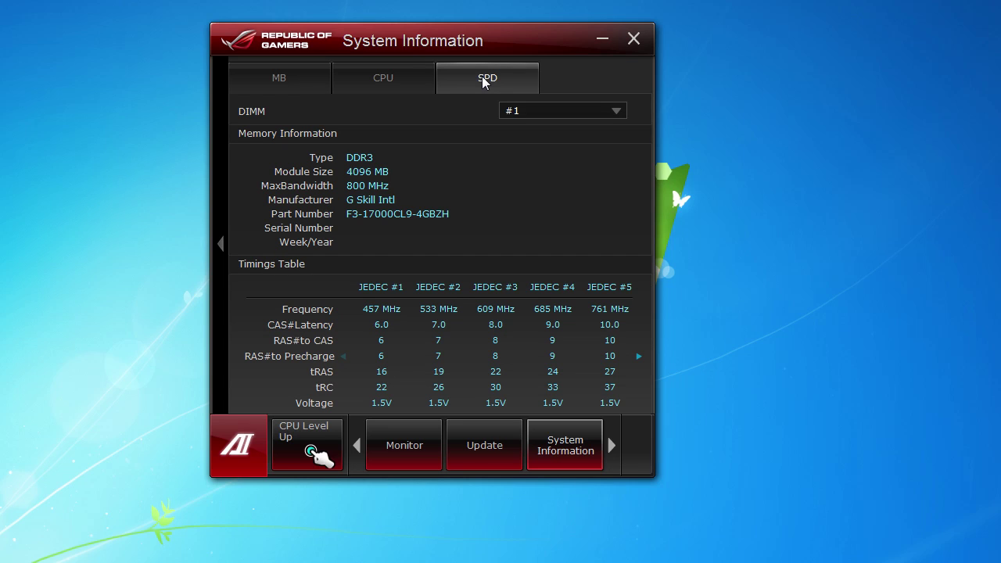
{"action": "left_click", "coordinate": [624, 112]}
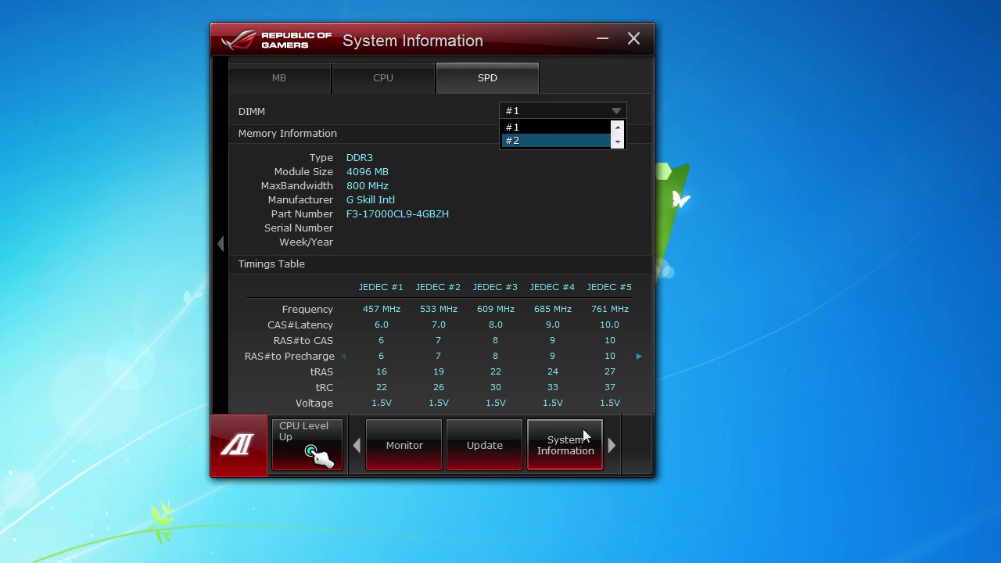
- Open the suite's Settings to view the applications that can be enabled, switching EPU off and back on
{"action": "left_click", "coordinate": [614, 442]}
{"action": "left_click", "coordinate": [612, 447]}
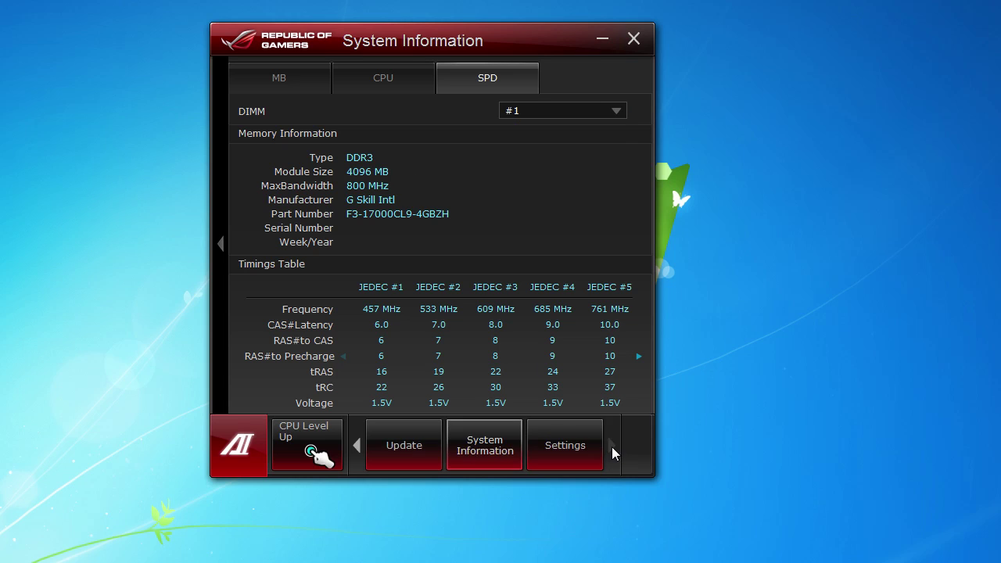
{"action": "left_click", "coordinate": [557, 458]}
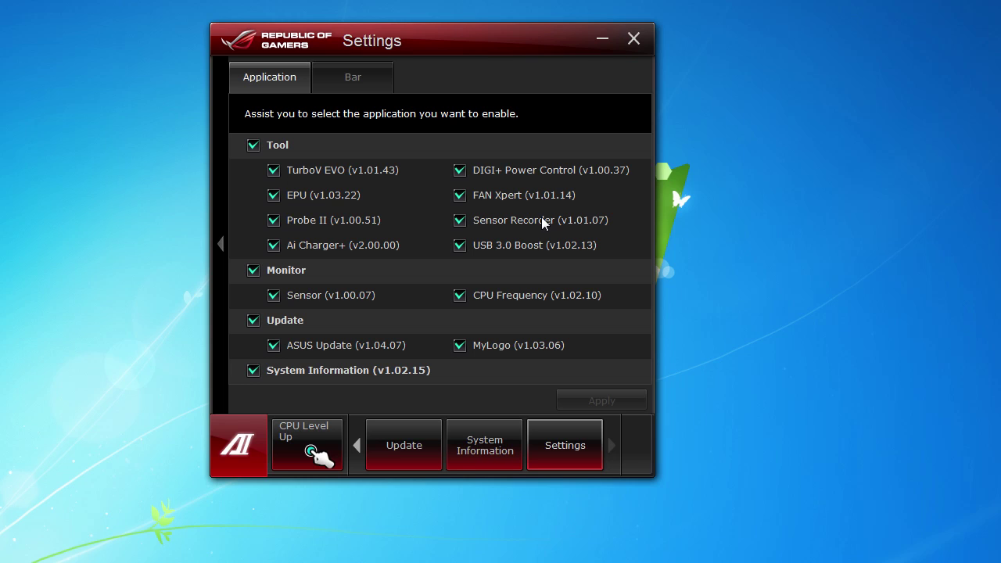
{"action": "left_click", "coordinate": [273, 198]}
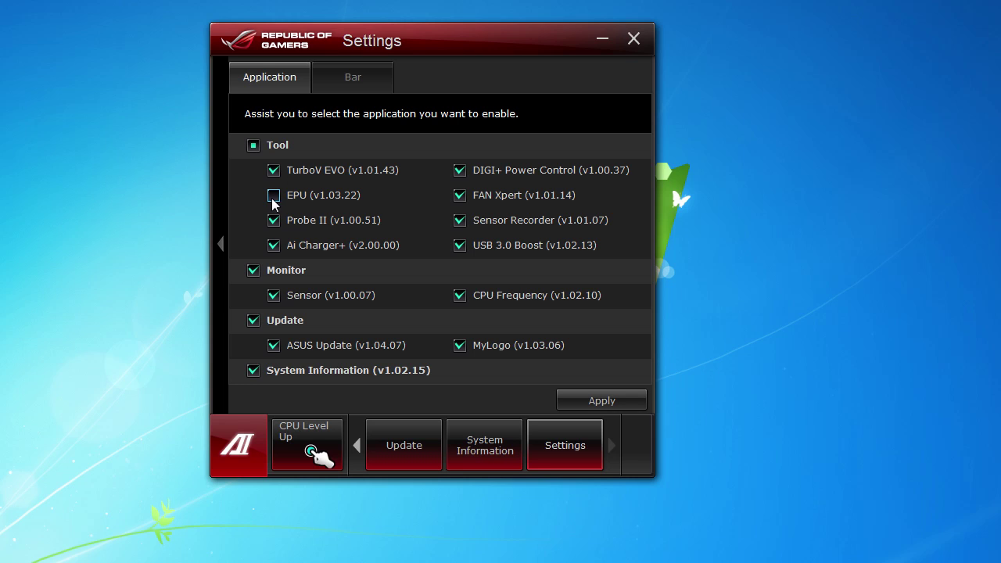
{"action": "left_click", "coordinate": [273, 199]}
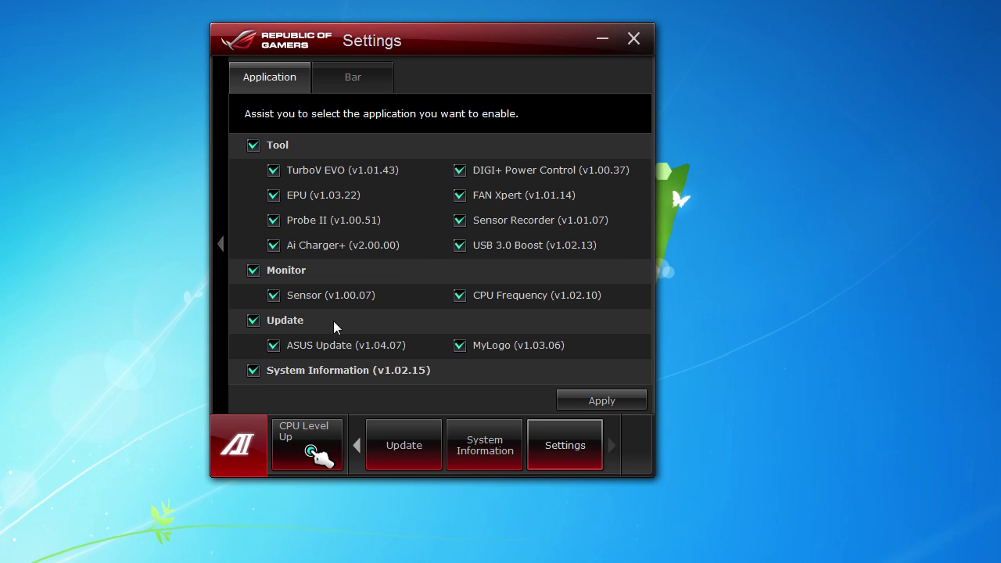